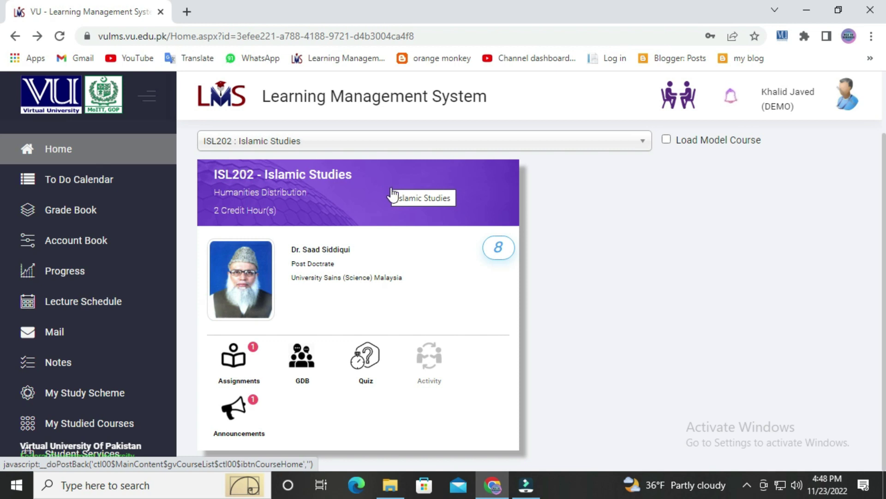
- Open the assignment list of the ISL202 Islamic Studies course and enlarge the web page by two zoom levels
left_click(239, 365)
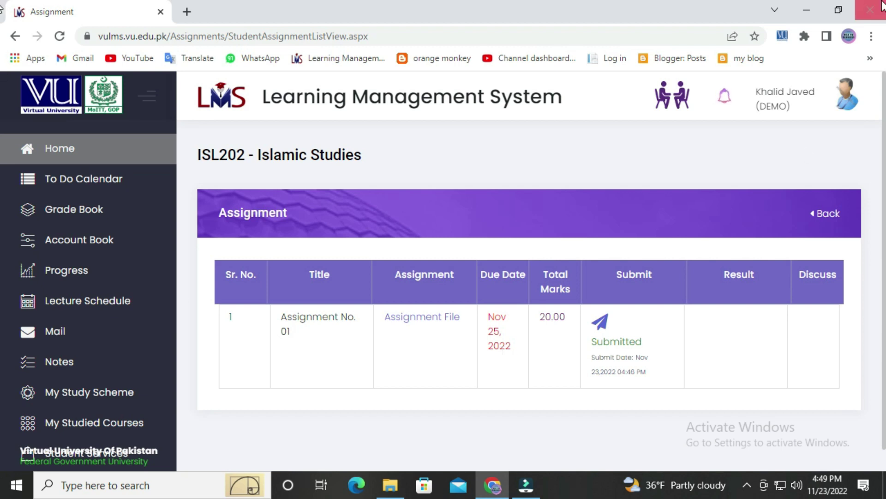
left_click(873, 37)
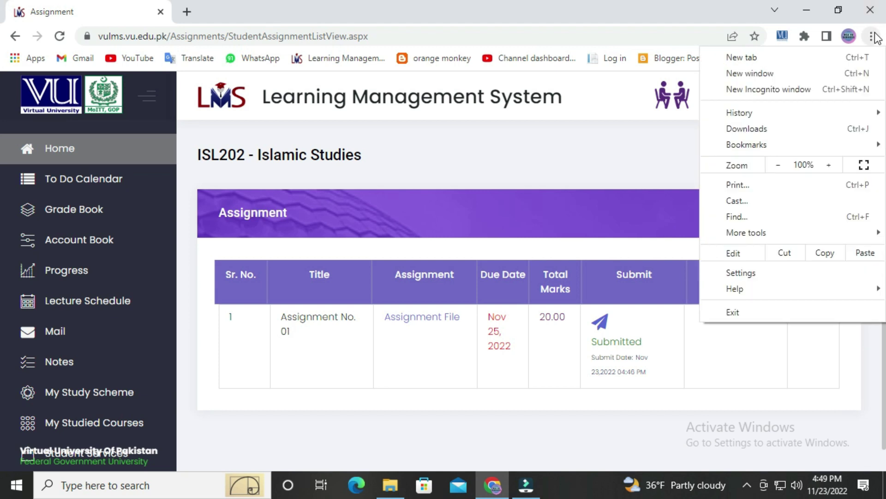
left_click(829, 165)
left_click(829, 165)
left_click(598, 321)
scroll(577, 352, "down", 3)
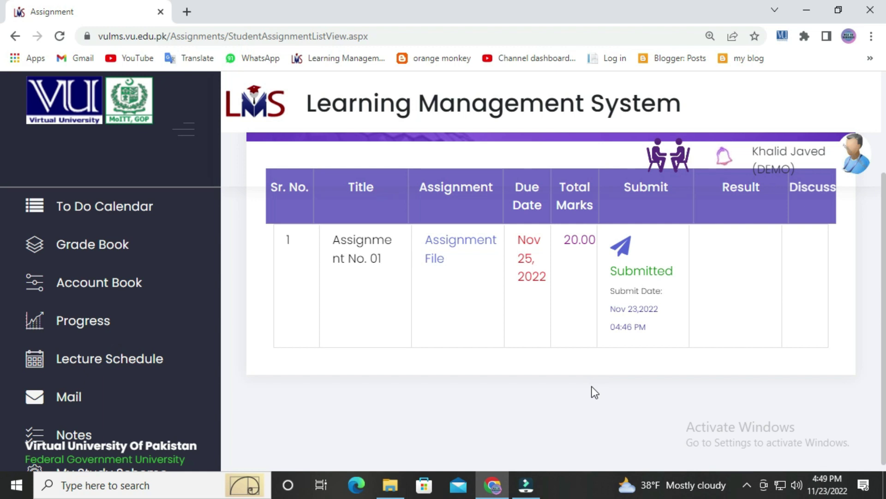
- Download the Assignment No. 01 file, open the PDF and read through to its formatting guidelines
left_click(470, 244)
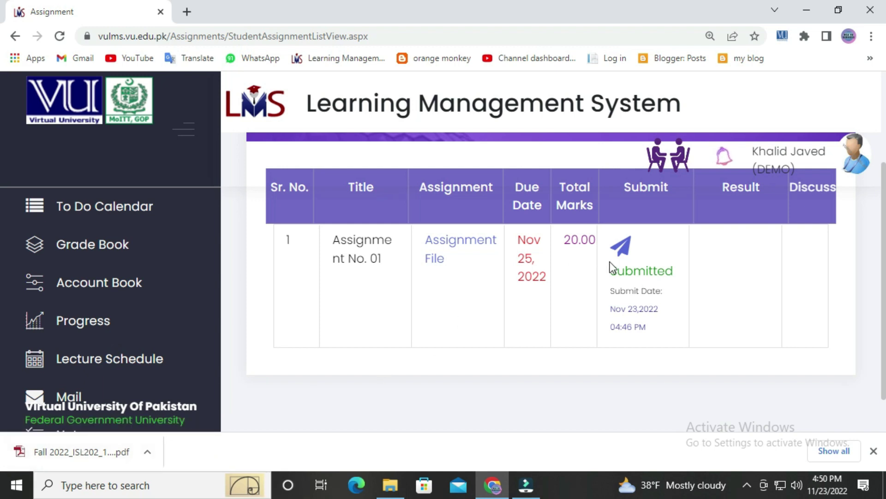
left_click(109, 444)
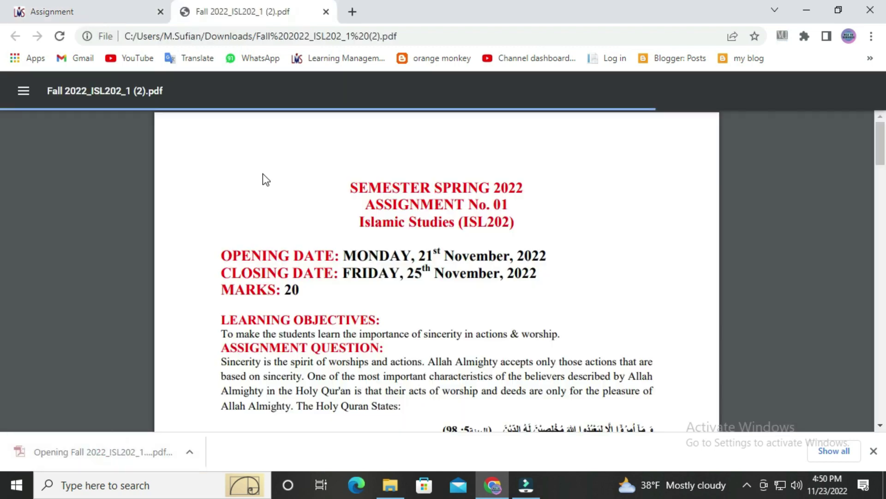
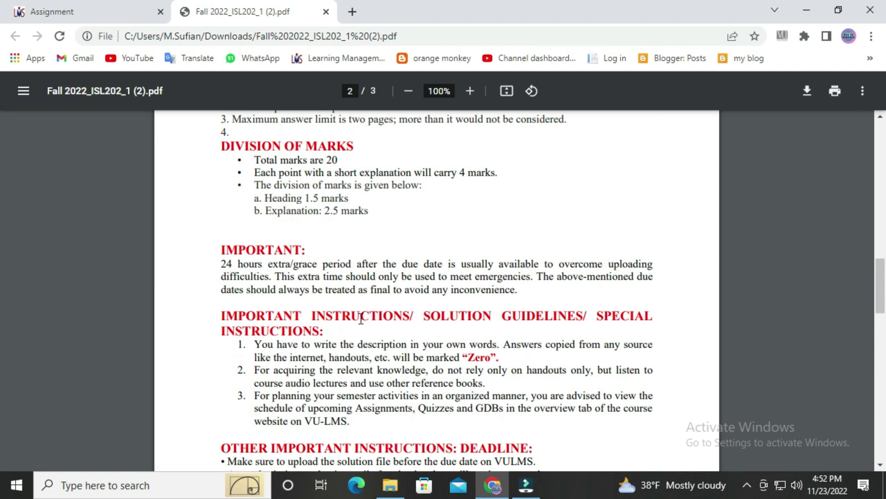
scroll(361, 319, "down", 3)
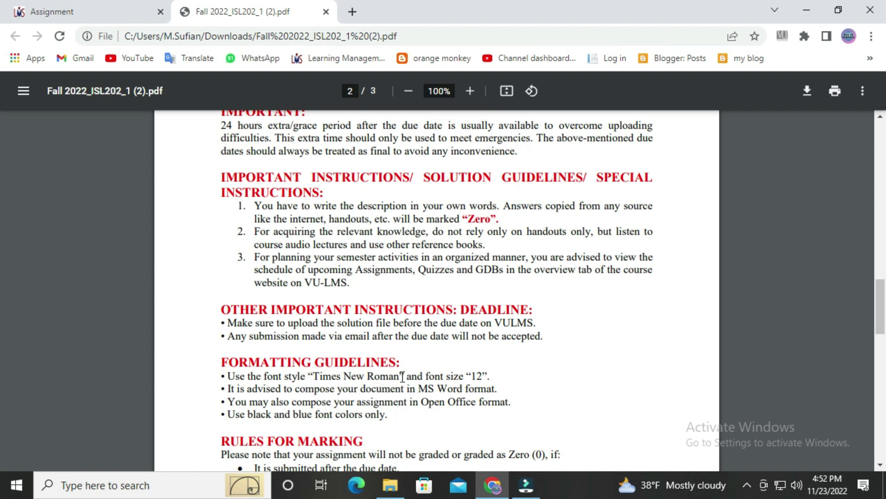
- Switch to the desktop, open New Microsoft Word Document (2) in Word and dismiss the activation wizard
left_click(807, 13)
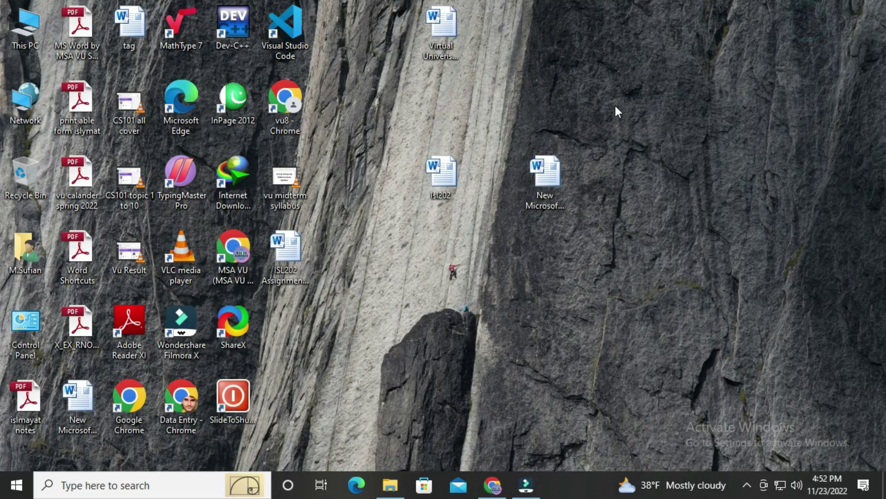
left_click(561, 272)
left_click(543, 180)
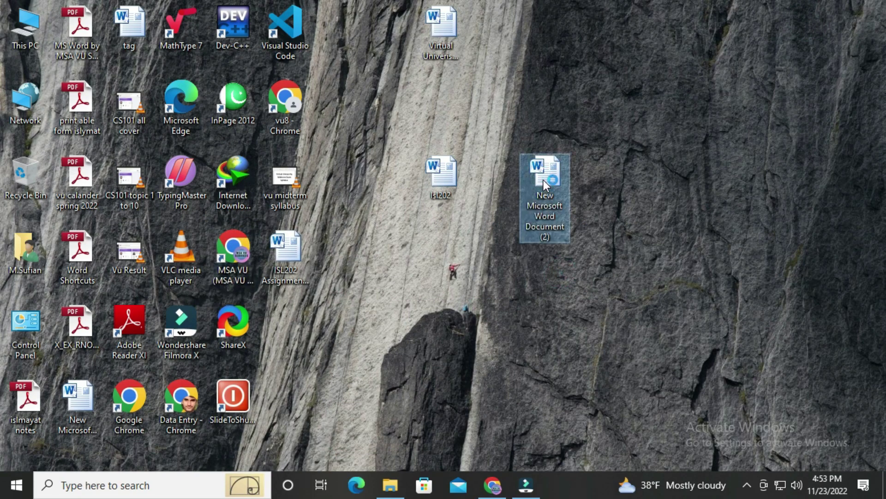
double_click(544, 180)
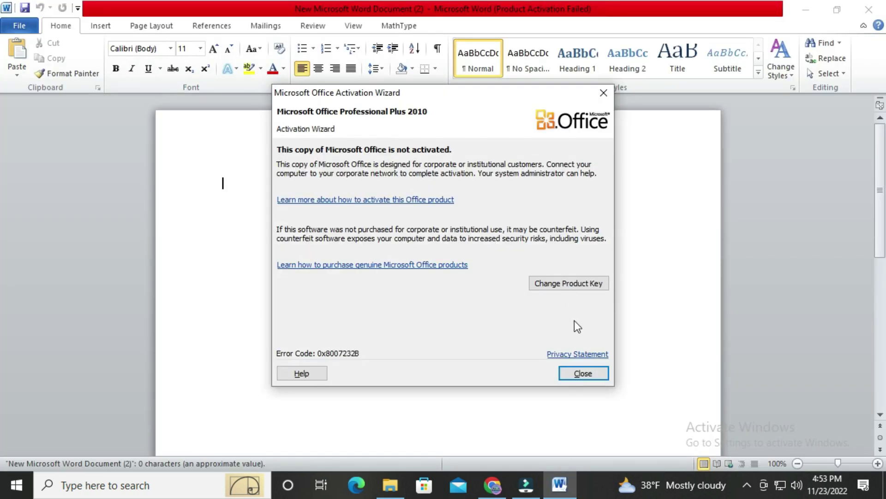
left_click(582, 373)
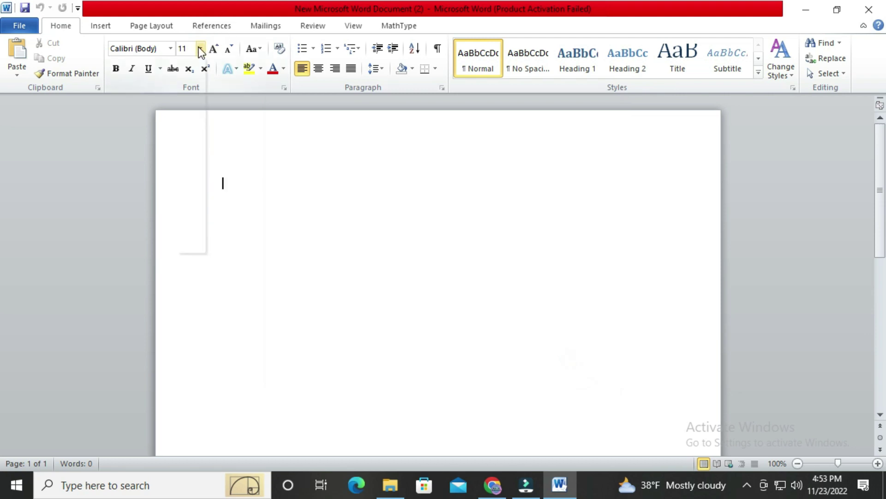
- Set the blank document's font to Times New Roman at size 12, checking the assignment PDF's formatting guidelines
left_click(199, 48)
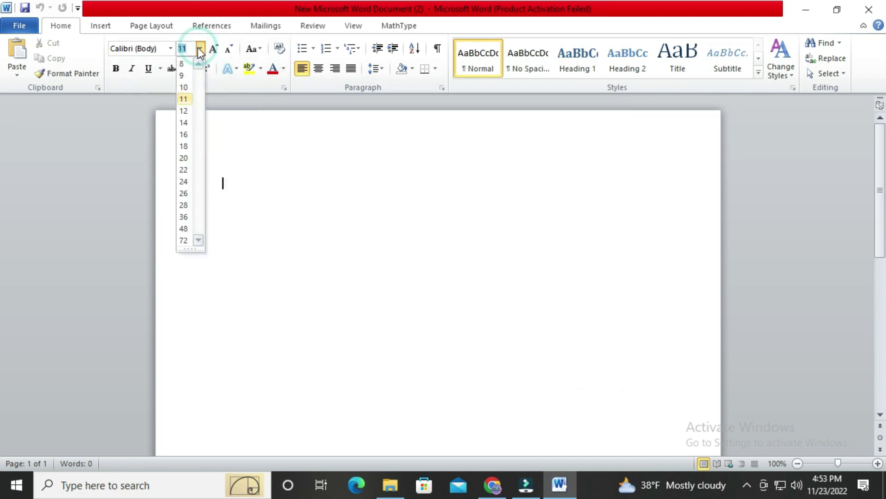
left_click(189, 112)
left_click(493, 487)
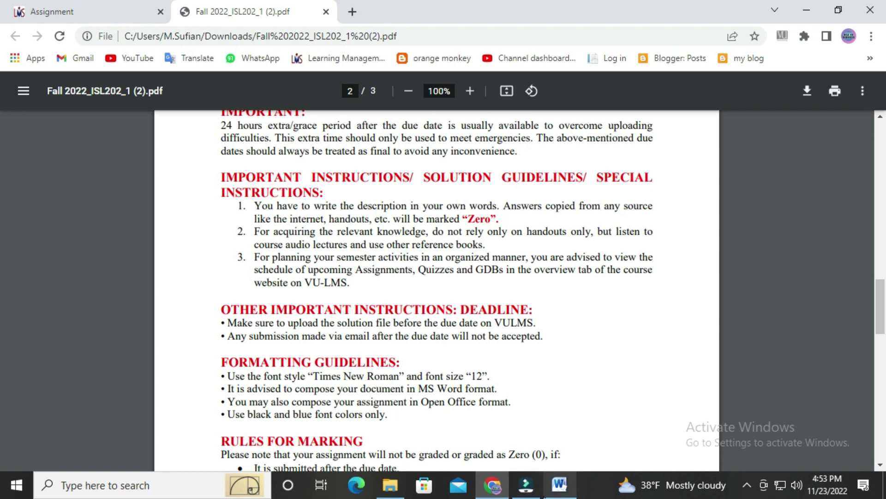
left_click(549, 493)
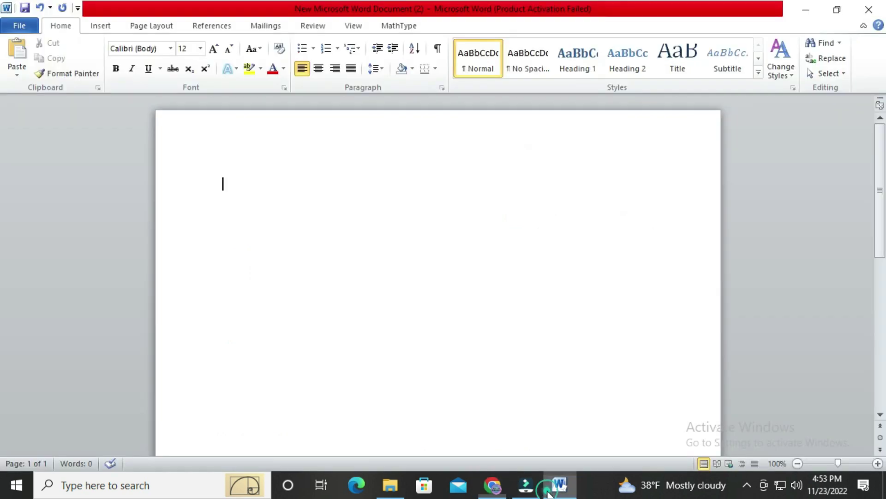
left_click(171, 49)
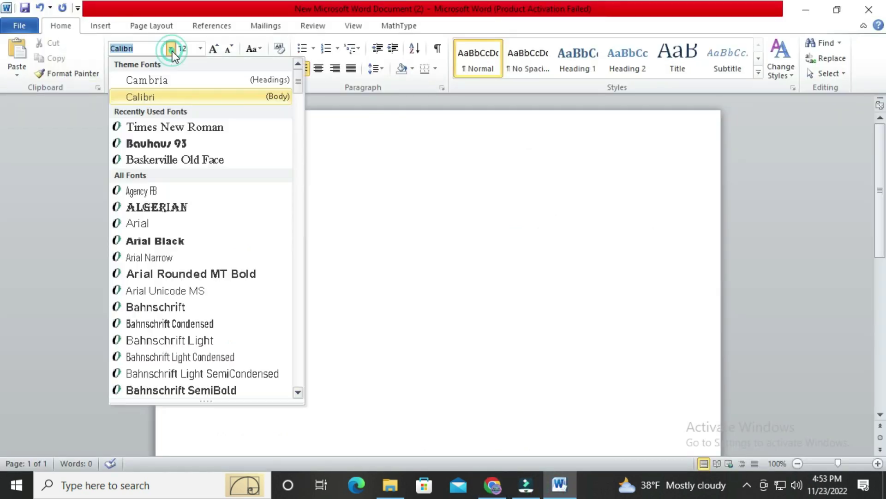
left_click(176, 134)
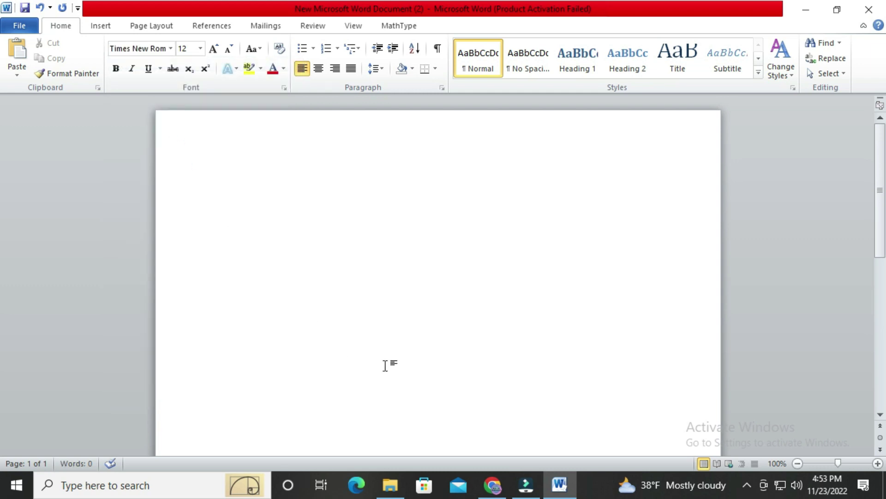
- Switch to Chrome and examine the assignment PDF's marking rules, load-shedding note and assignment question
left_click(492, 484)
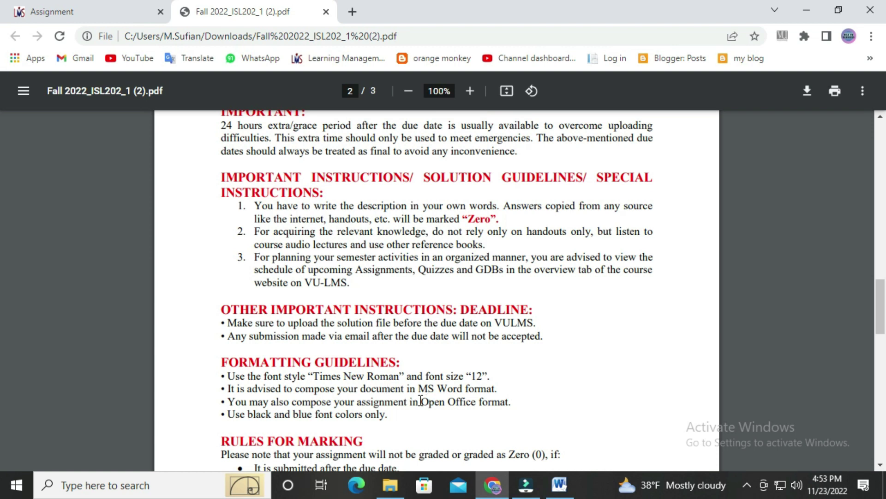
scroll(403, 360, "down", 1)
scroll(403, 360, "down", 3)
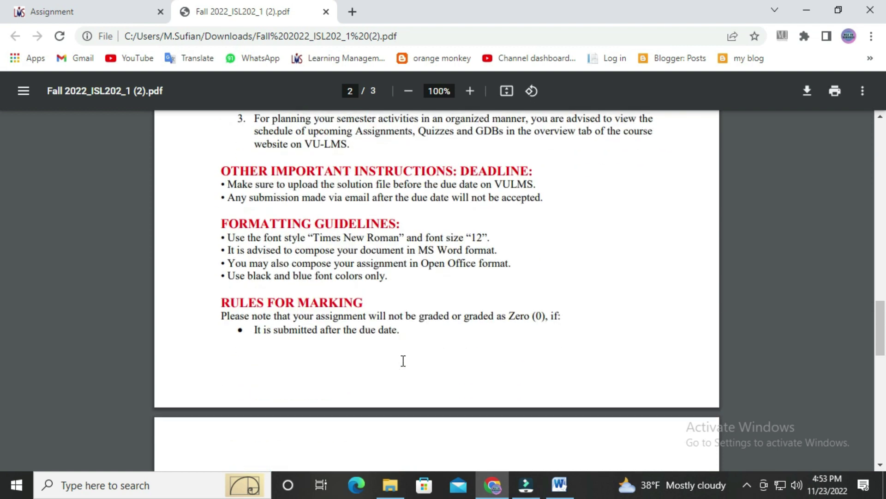
scroll(403, 360, "down", 7)
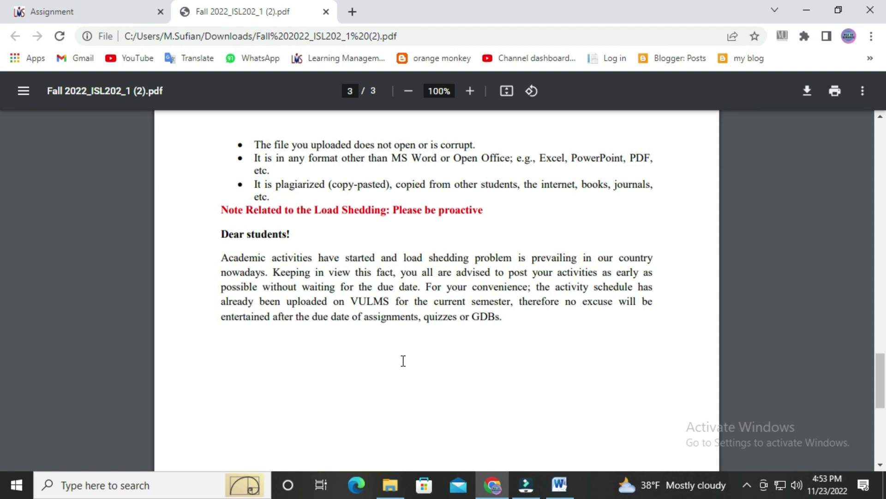
scroll(403, 361, "up", 2)
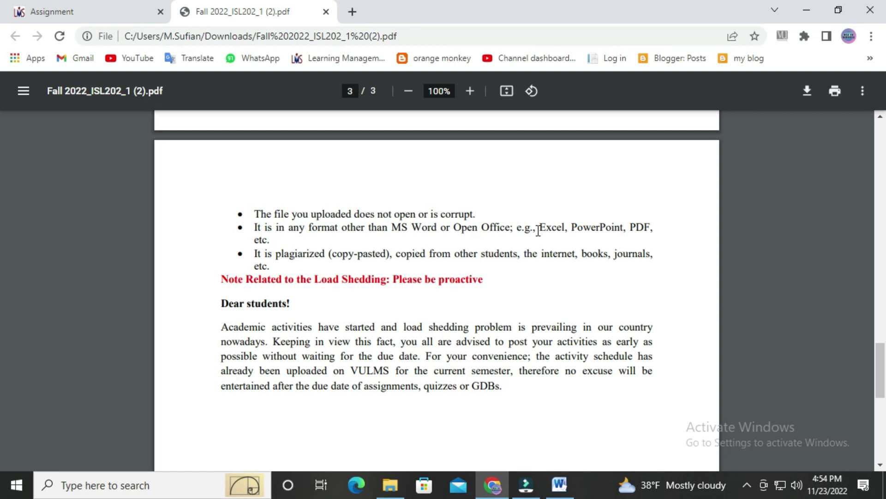
scroll(466, 235, "up", 2)
scroll(466, 234, "up", 15)
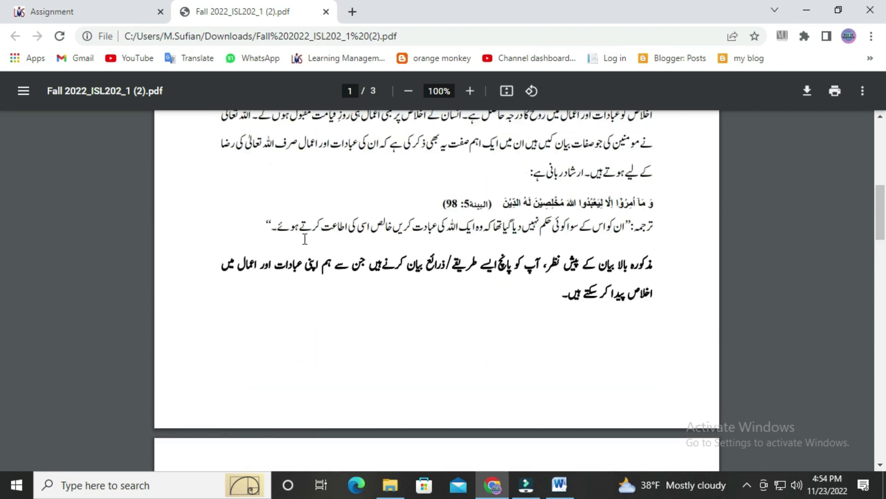
scroll(304, 239, "up", 4)
scroll(305, 239, "down", 1)
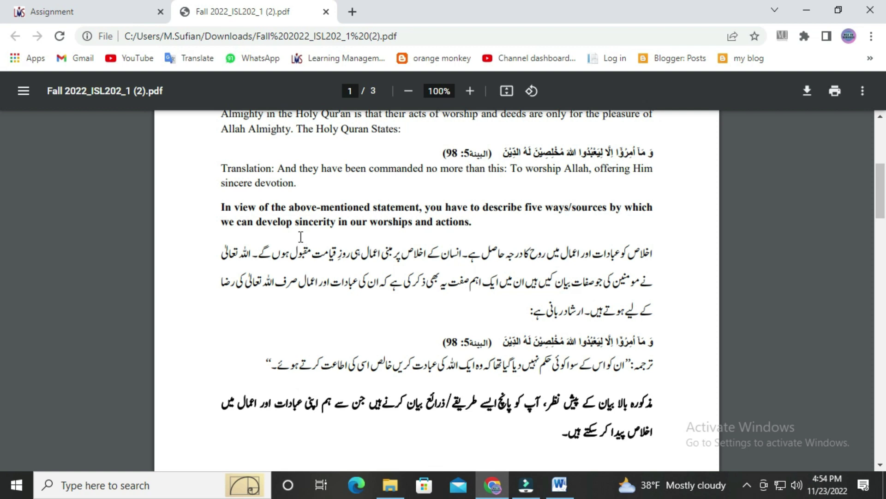
scroll(305, 238, "up", 1)
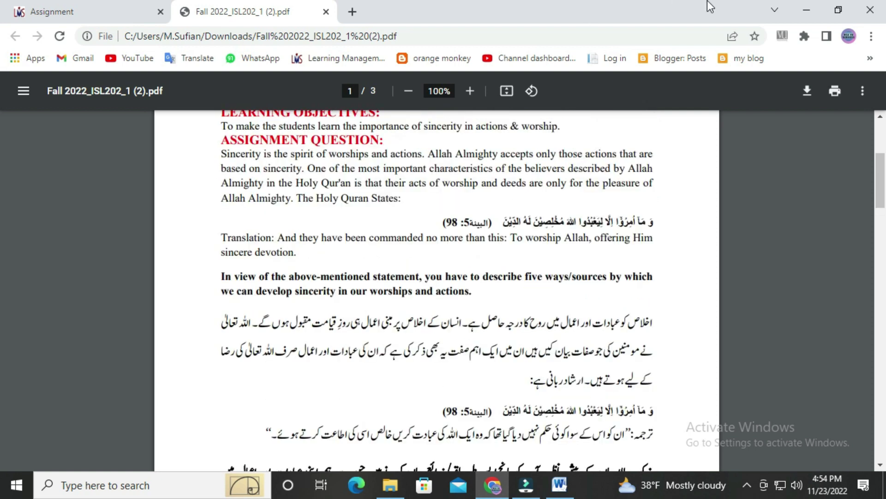
- Return to the Word document, enter the sample text "Hgfjhgfchglkjhlkhkjbjhfgg" and copy the whole content
left_click(807, 9)
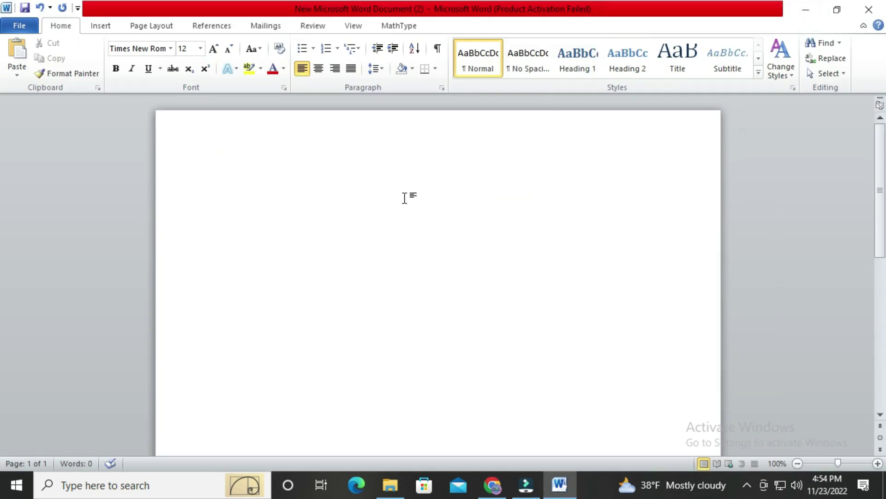
type("hgfjhgfchglkjhlkhkjbjhfgg")
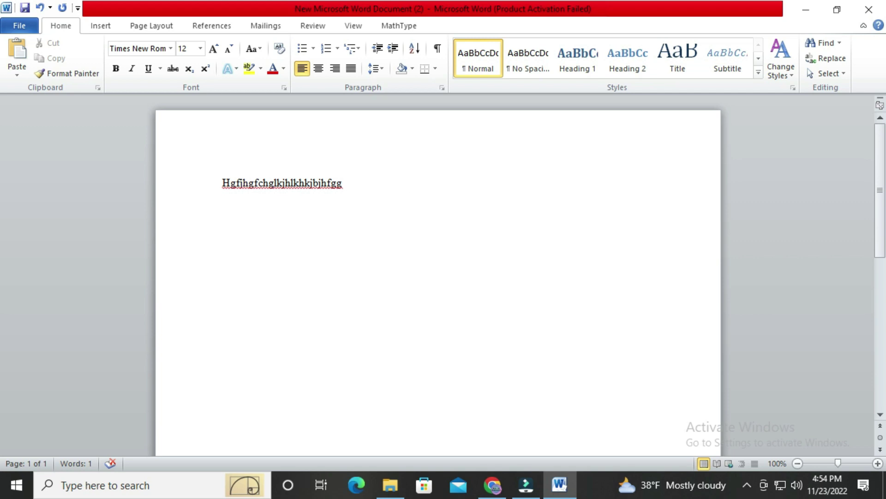
key("ctrl+a")
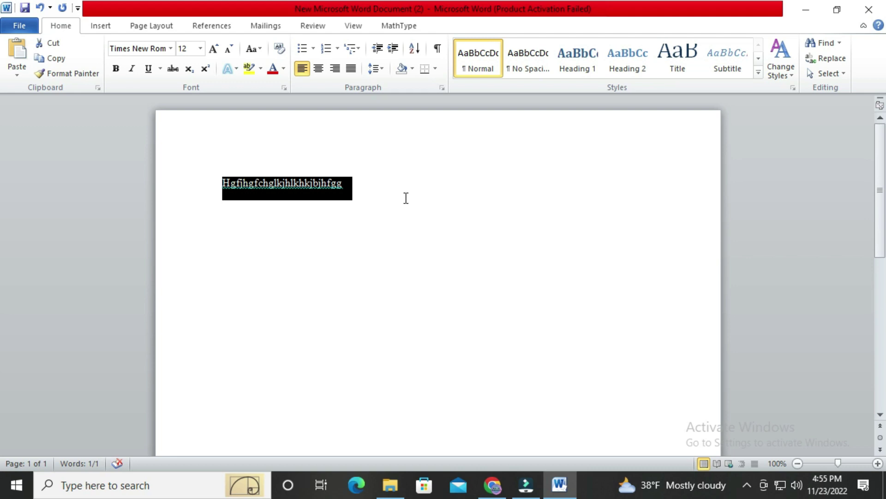
right_click(308, 180)
left_click(356, 203)
- Switch to the LMS assignment page in Chrome and open the inline solution editor for Assignment No. 01
left_click(493, 489)
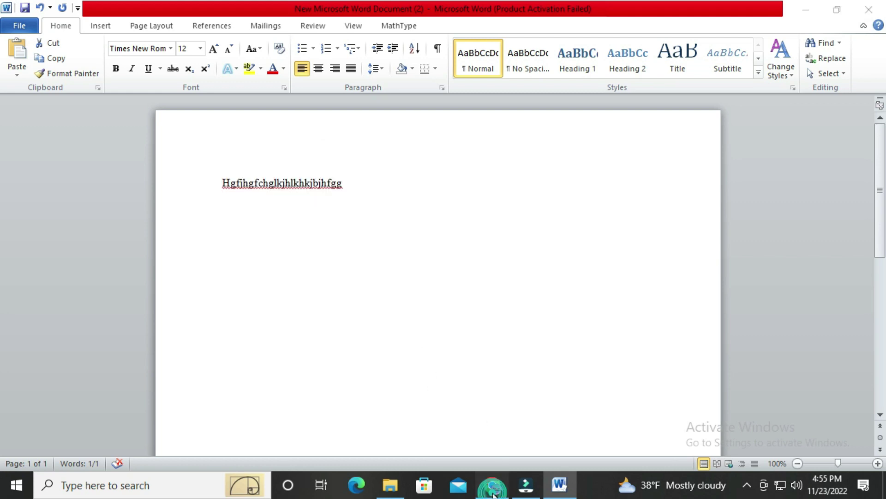
left_click(60, 10)
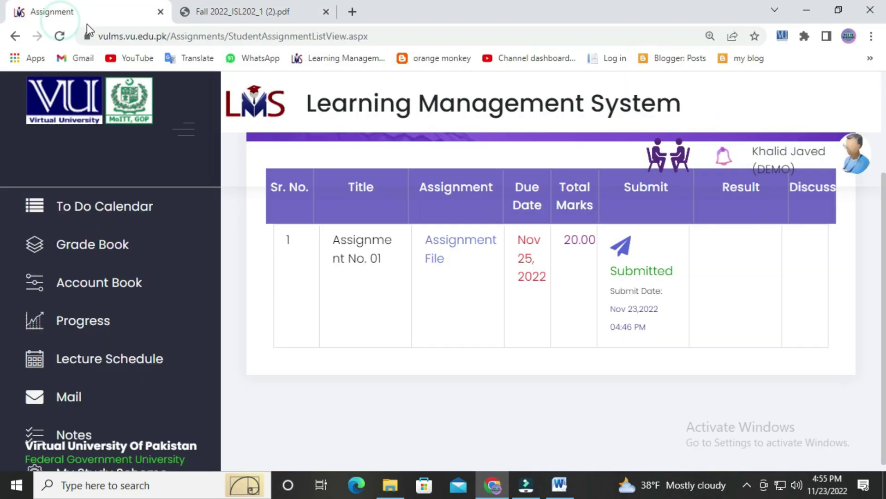
left_click(622, 252)
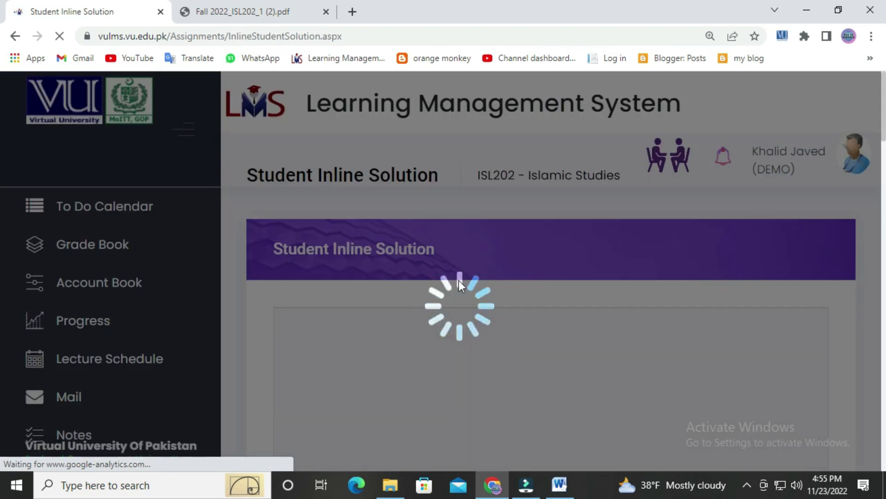
scroll(459, 281, "down", 4)
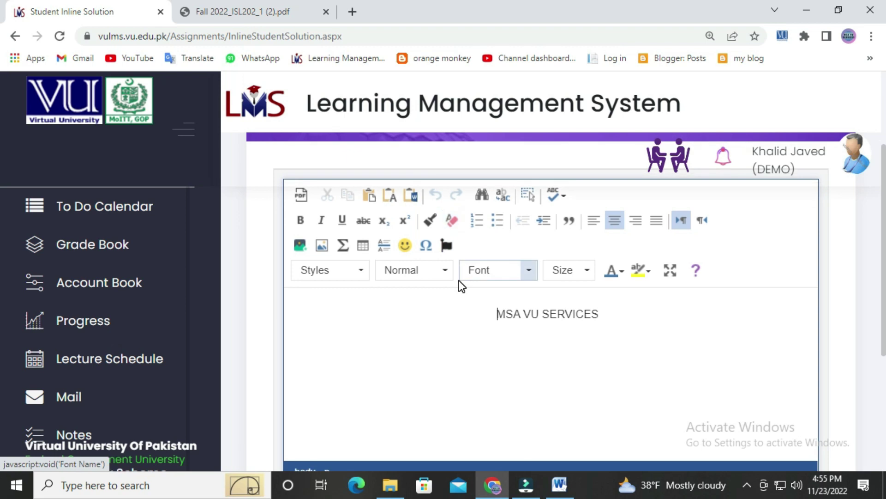
scroll(459, 280, "up", 2)
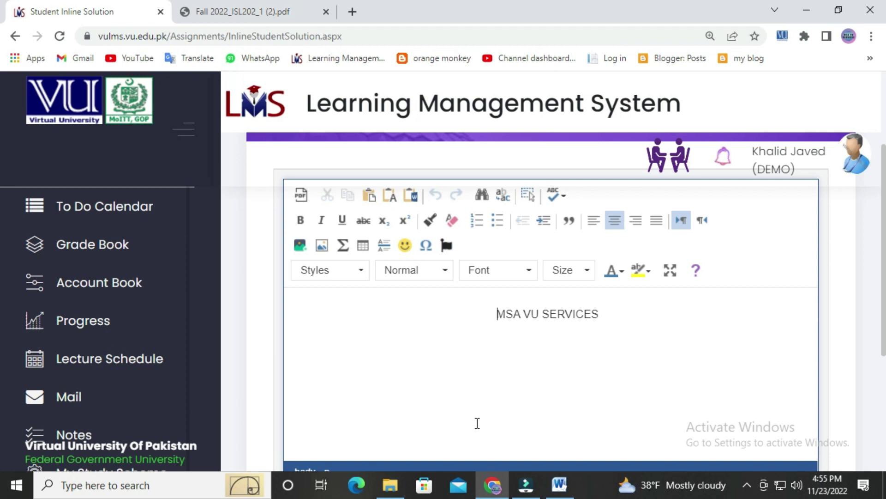
scroll(506, 431, "down", 3)
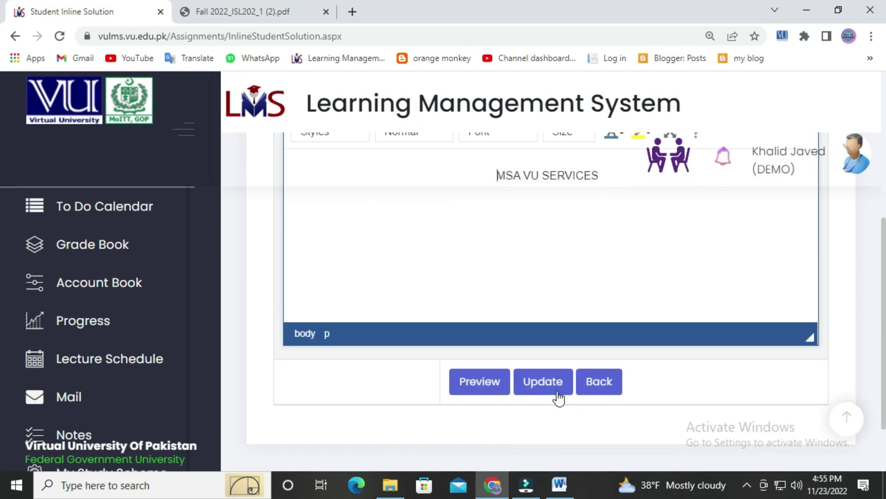
scroll(511, 263, "up", 2)
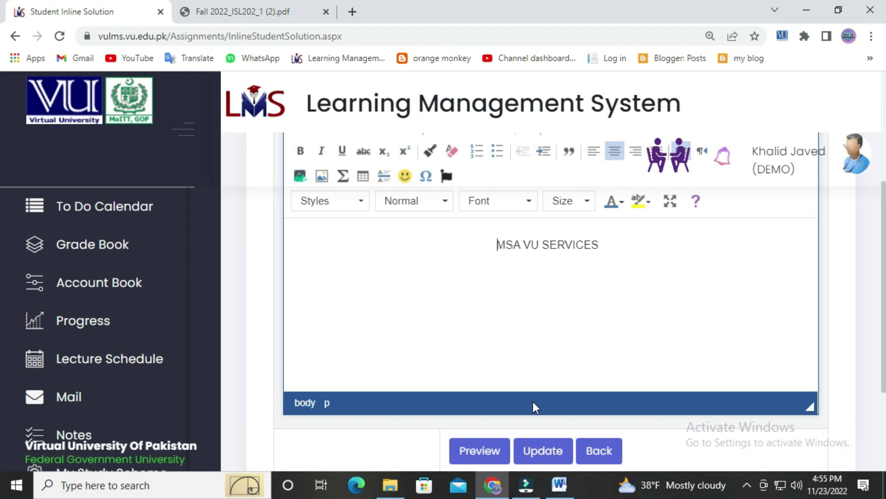
- Paste the copied text "Hgfjhgfchglkjhlkhkjbjhfgg" on a new line below "MSA VU SERVICES" in the solution editor
left_click(605, 245)
key("Return")
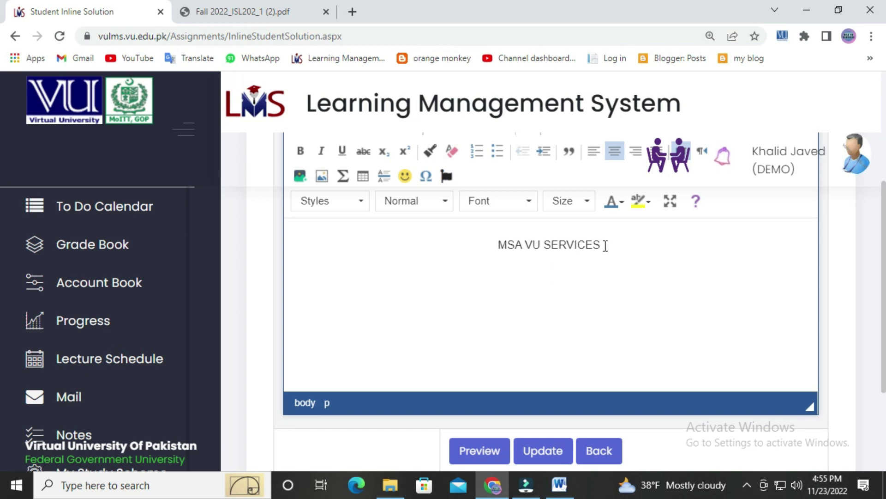
type("Hgfjhgfchglkjhlkhkjbjhfgg")
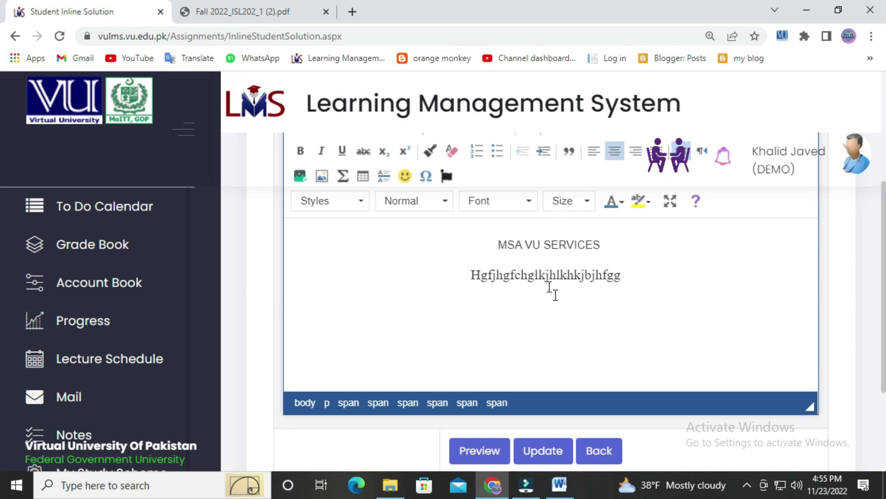
- Submit the updated inline solution for Assignment No. 01 and return to the ISL202 assignment list
left_click(548, 454)
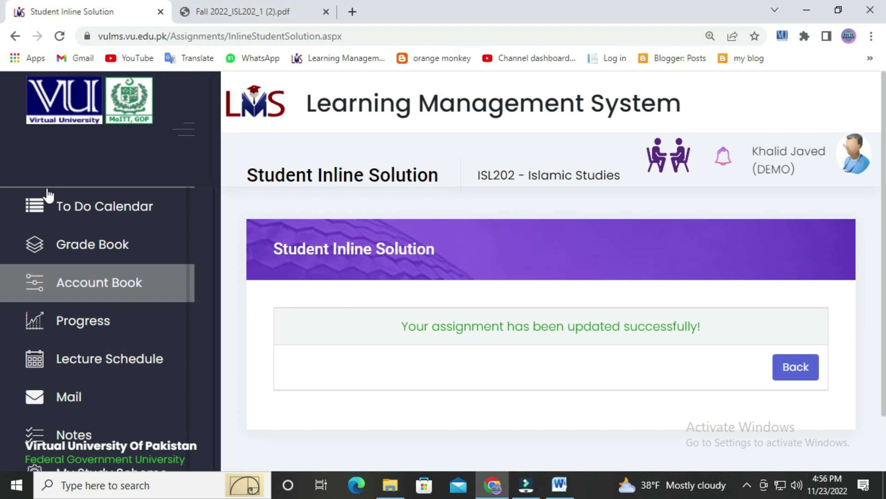
left_click(15, 36)
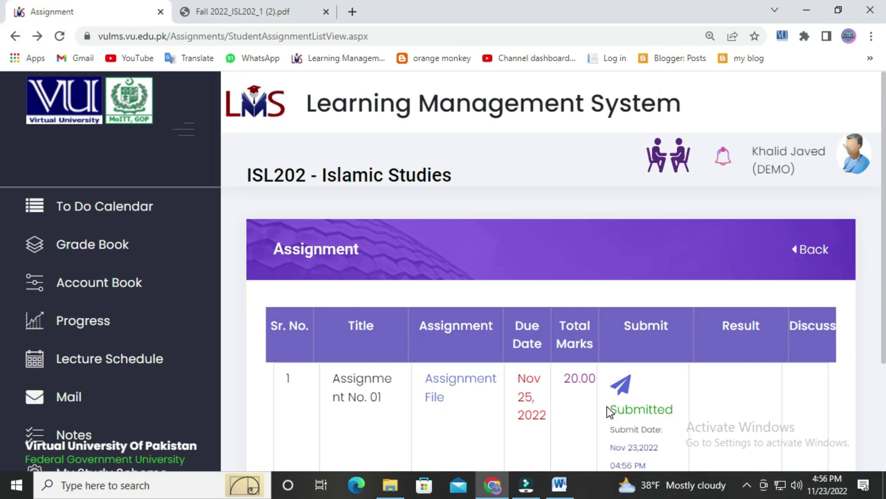
- Reopen the submitted solution for Assignment No. 01 and review its saved text in the inline editor
scroll(609, 409, "down", 1)
left_click(623, 319)
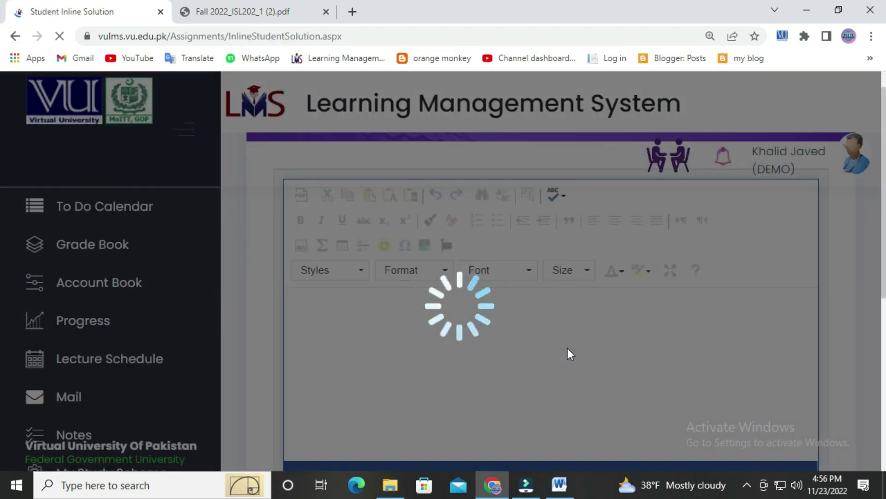
scroll(567, 348, "down", 2)
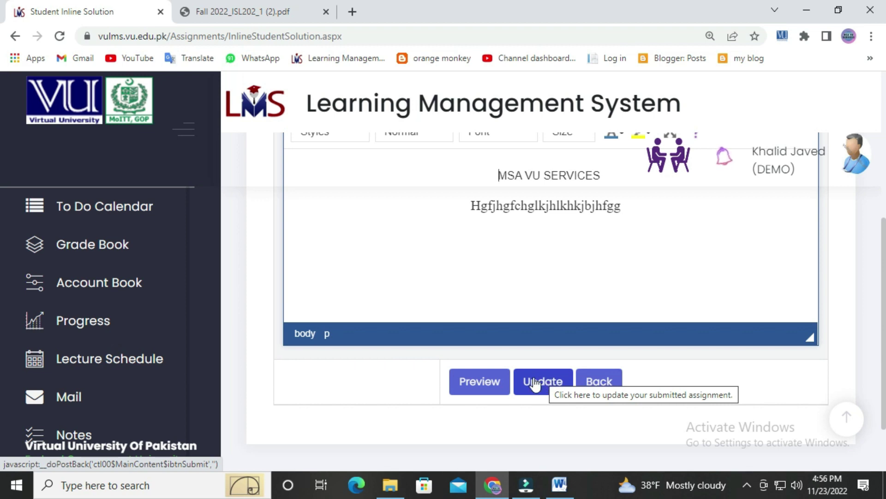
scroll(560, 276, "up", 5)
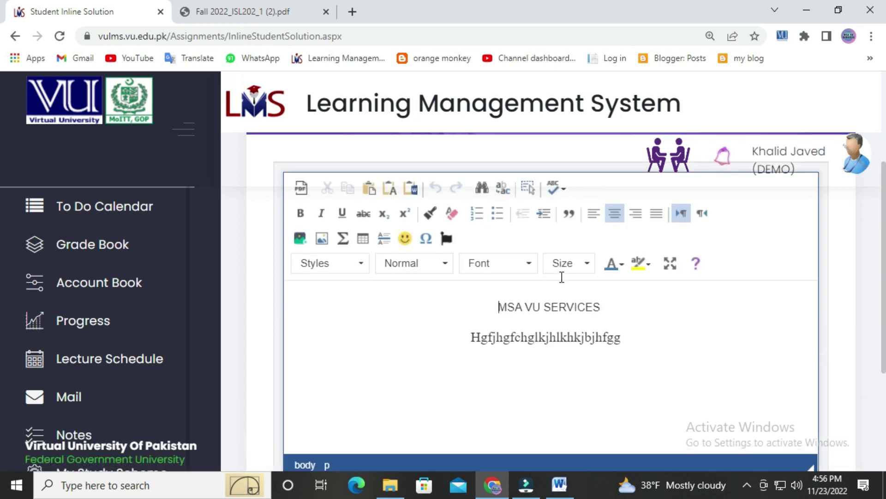
scroll(561, 276, "up", 2)
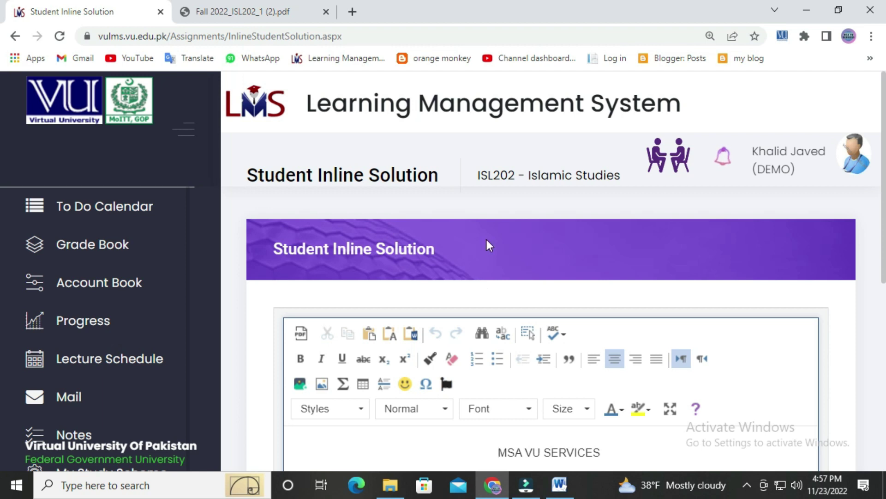
scroll(488, 245, "down", 5)
scroll(658, 323, "up", 5)
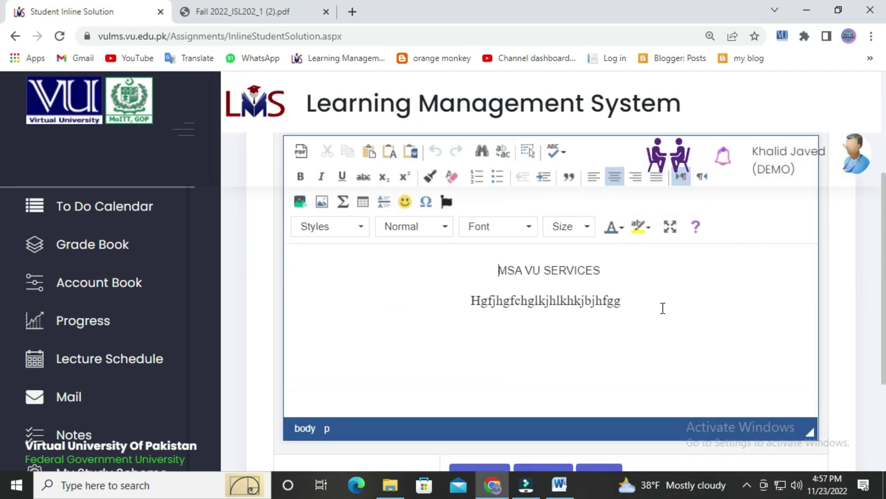